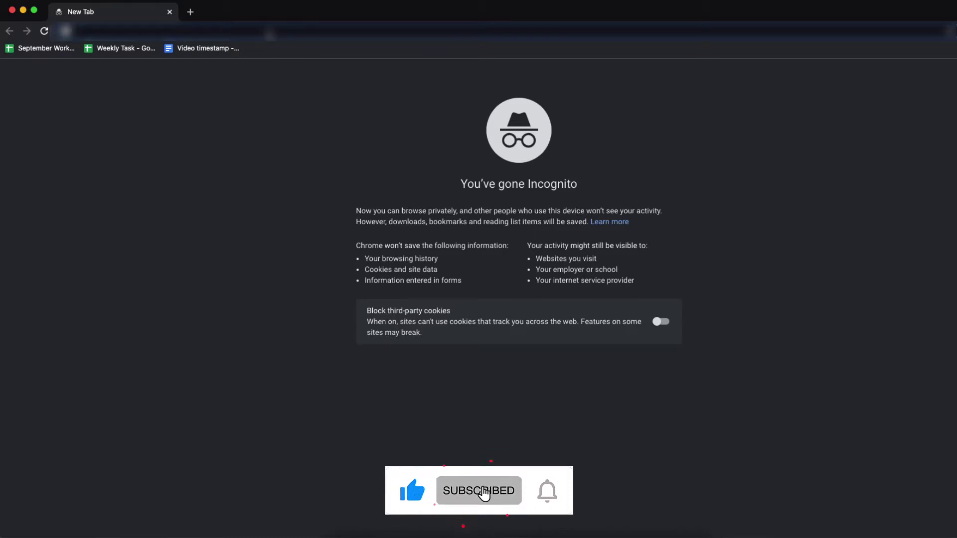
Select the admin part of the store's address to confirm the /admin URL gives a 404
click(268, 31)
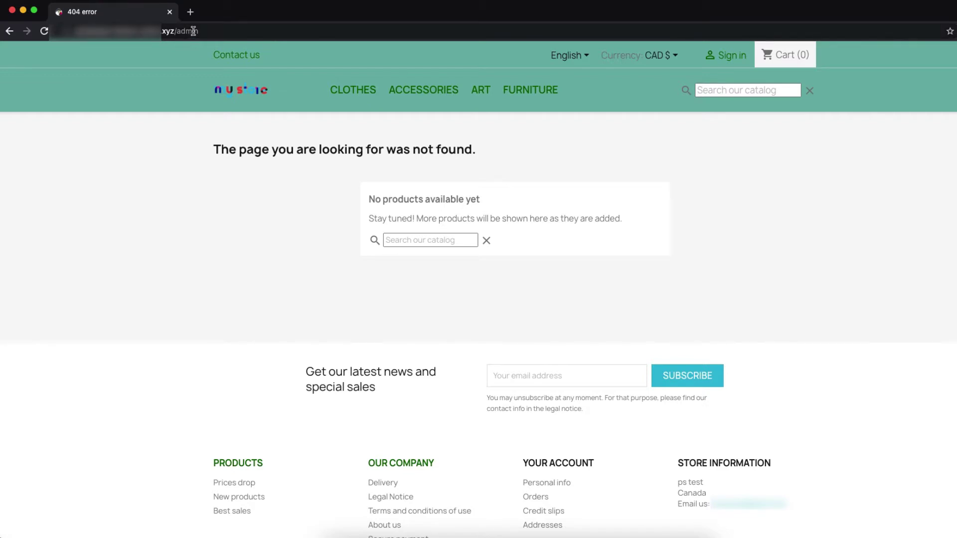
click(193, 31)
drag(201, 30, 225, 29)
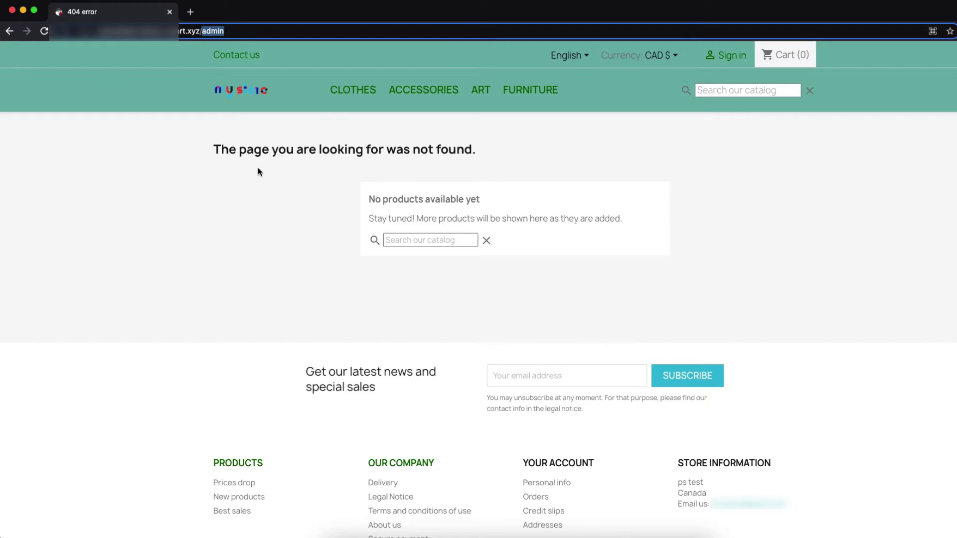
triple_click(221, 30)
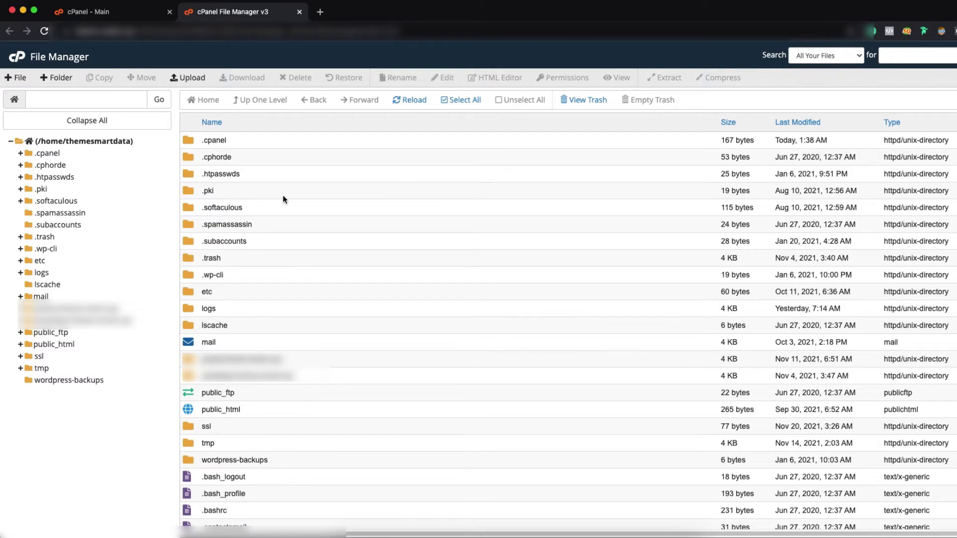
Open the store's installation folder from the tree and select the admin171eoetsl folder
click(110, 320)
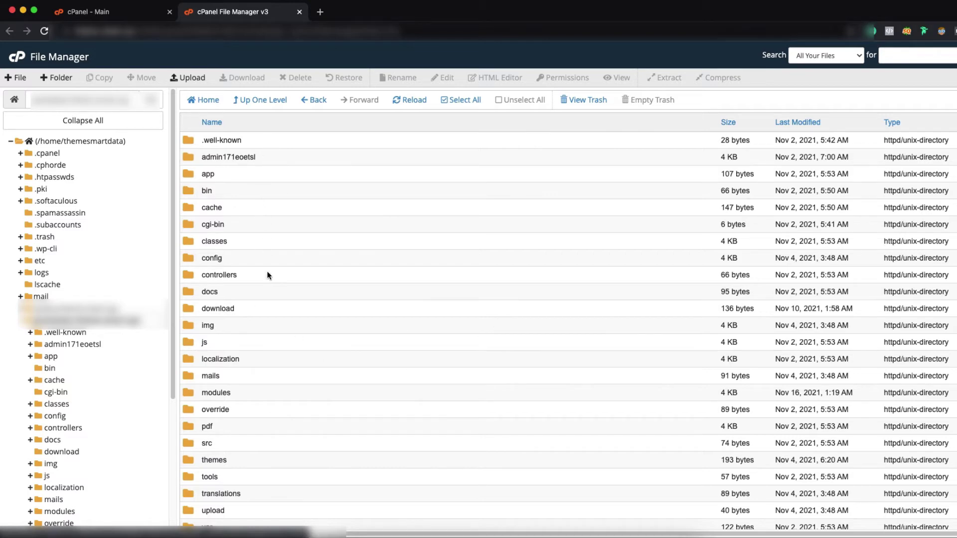
scroll(271, 359, down, 10)
scroll(273, 359, up, 10)
click(276, 157)
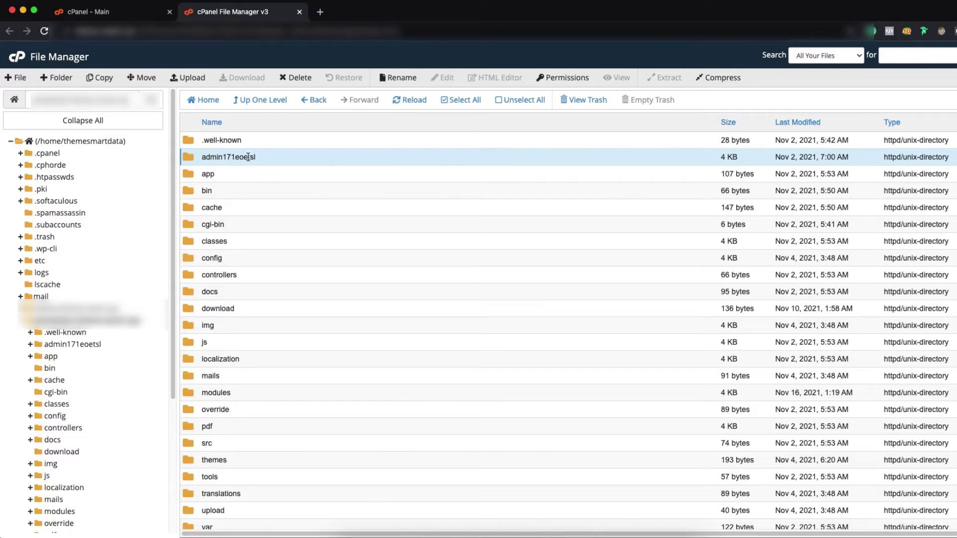
In a new tab, load the store URL with /admin171eoetsl/ to reach the back-office login
right_click(248, 159)
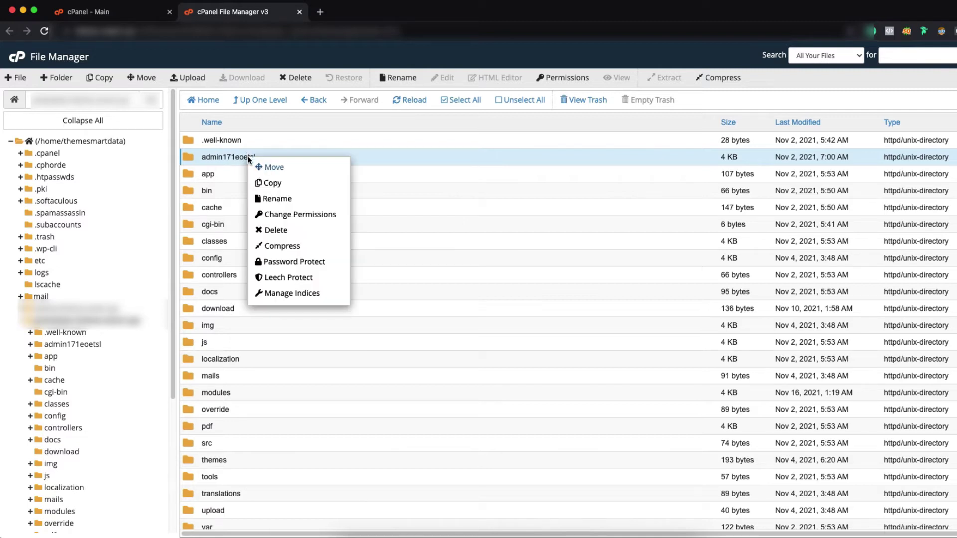
click(320, 12)
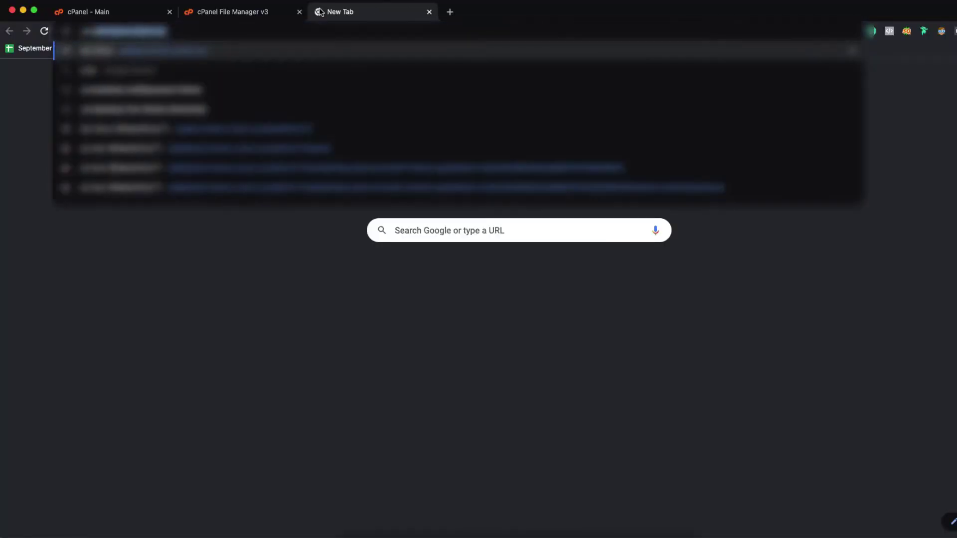
text(t.xyz/)
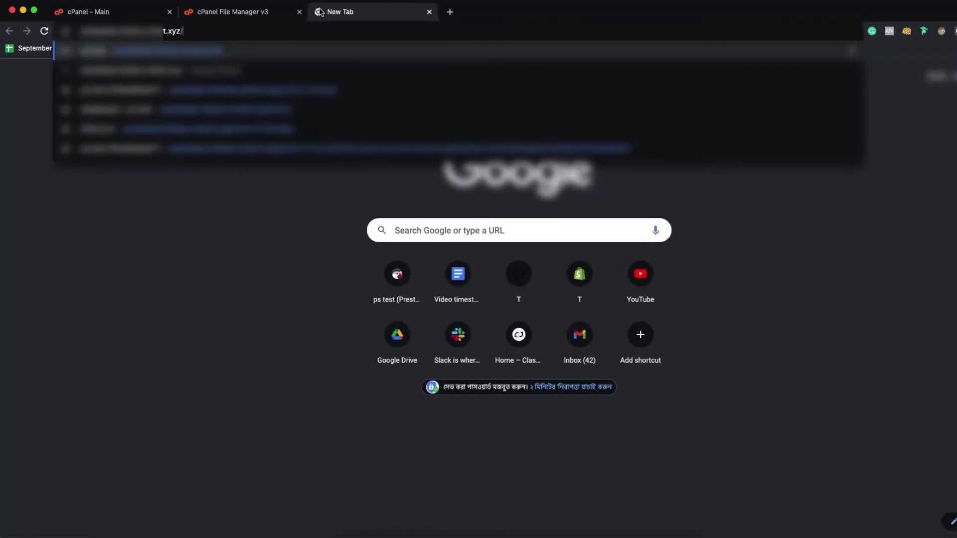
text(admin171eoetsl/)
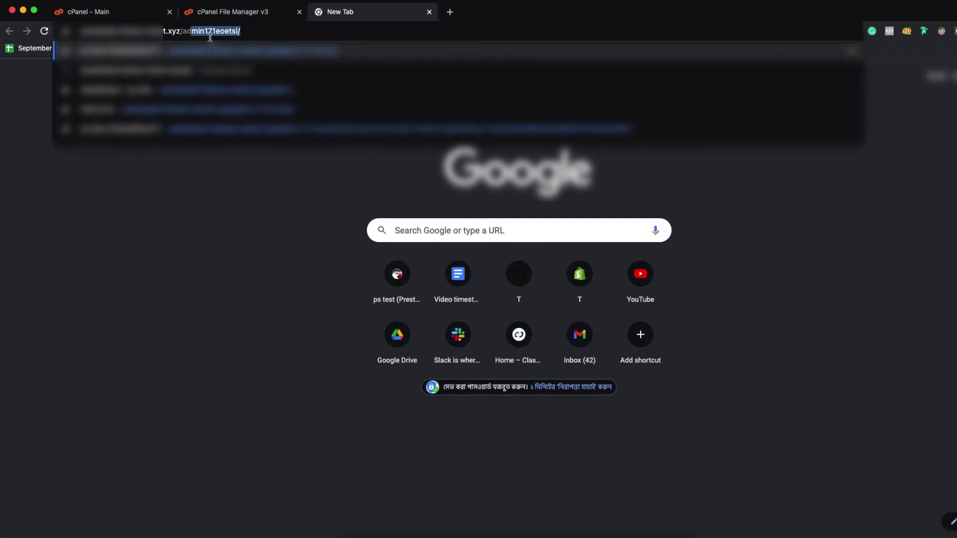
click(237, 12)
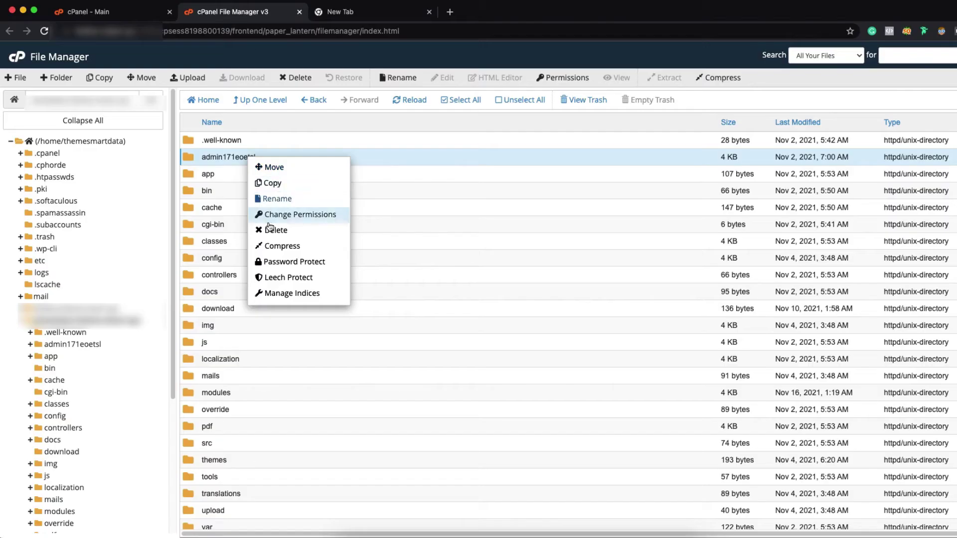
click(361, 19)
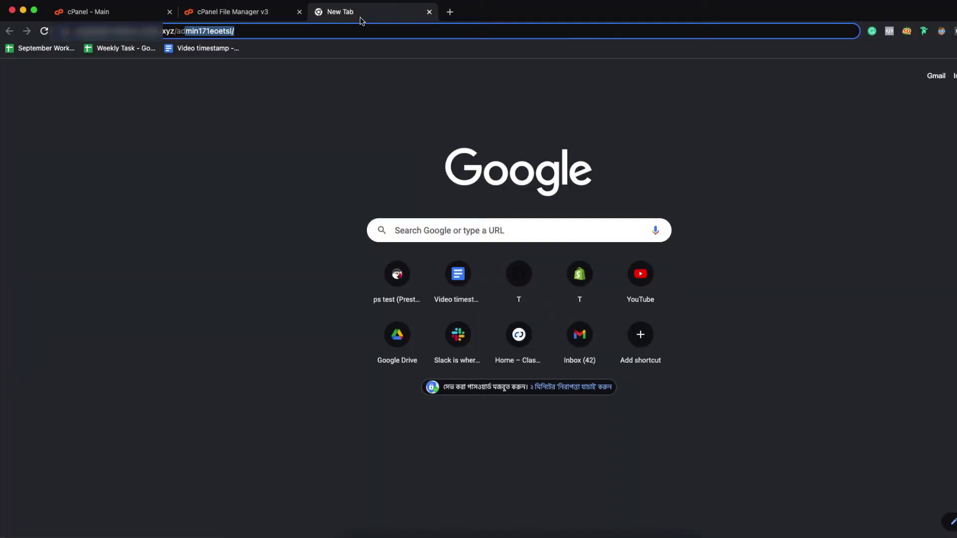
click(293, 32)
key(Return)
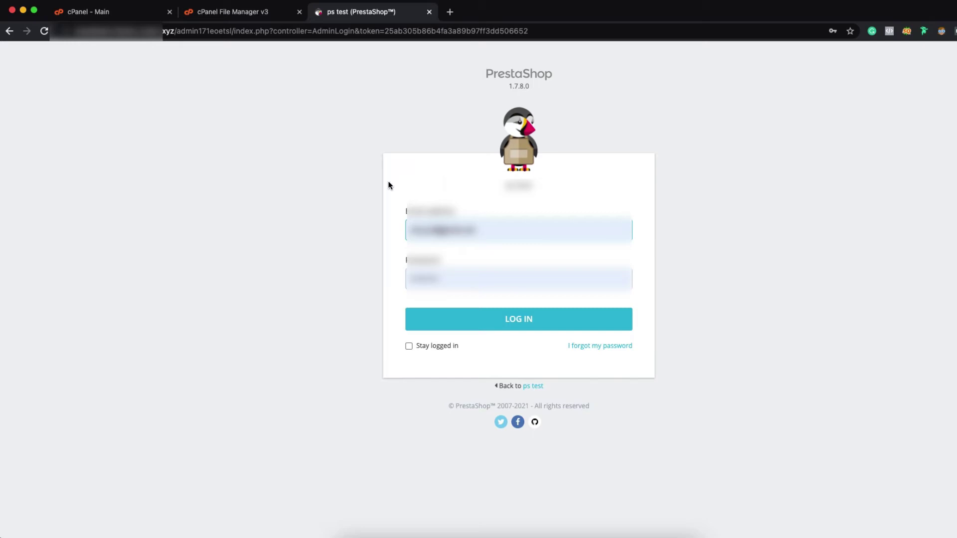
Expand admin171eoetsl in the File Manager tree, then return to the installation folder listing
click(264, 12)
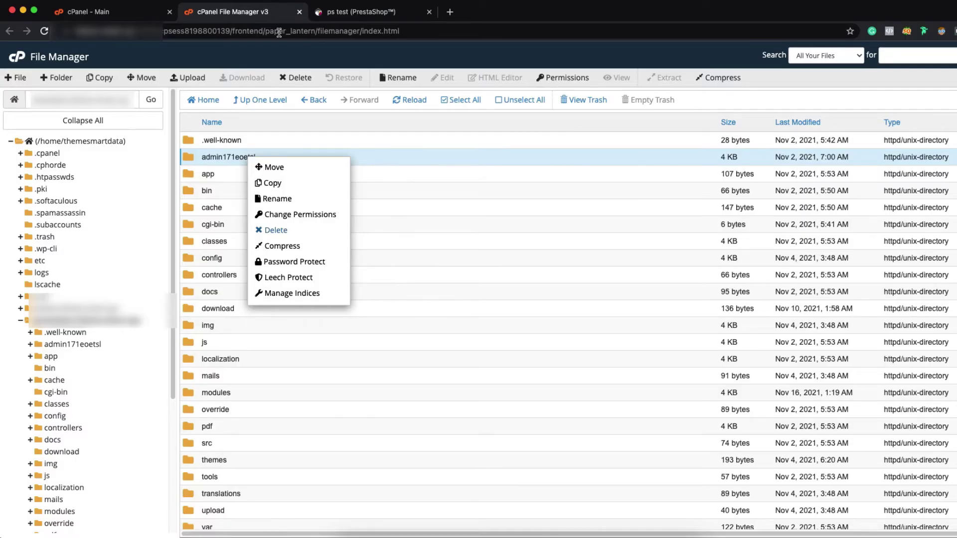
click(319, 127)
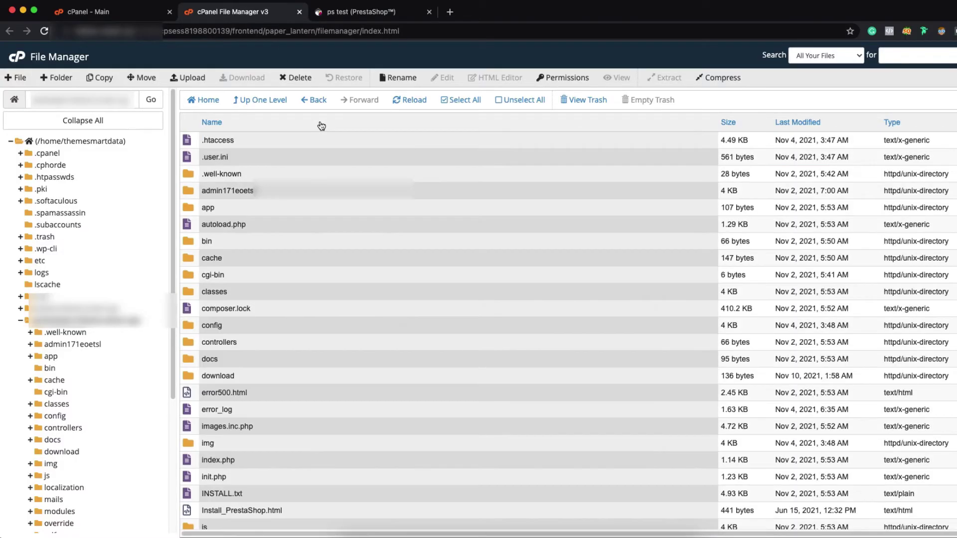
click(68, 345)
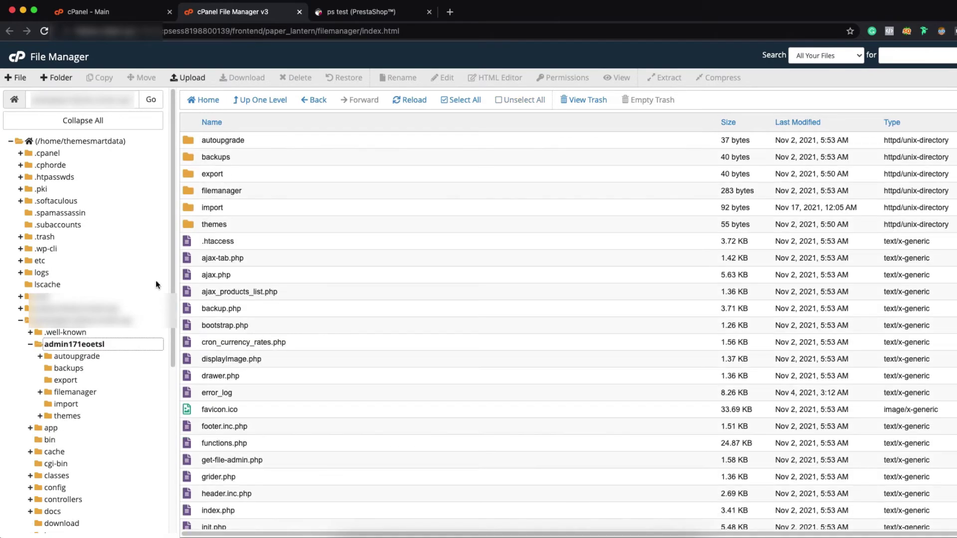
click(62, 320)
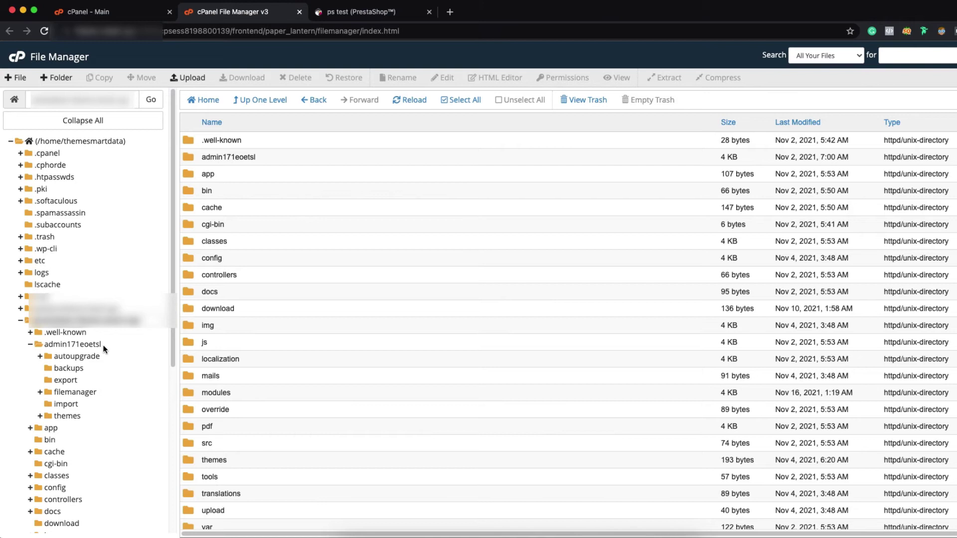
Rename the admin171eoetsl folder to admin123 and apply it with Rename File
right_click(275, 155)
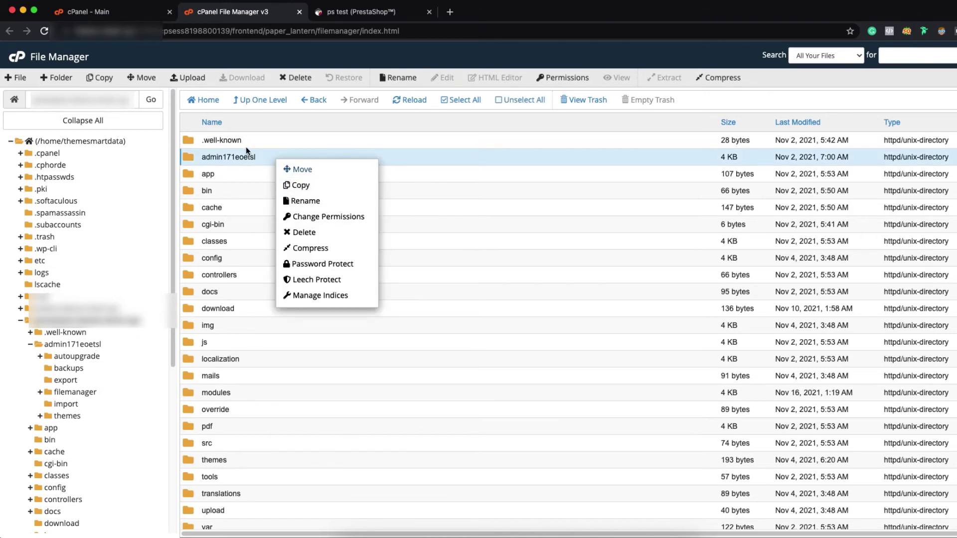
click(304, 201)
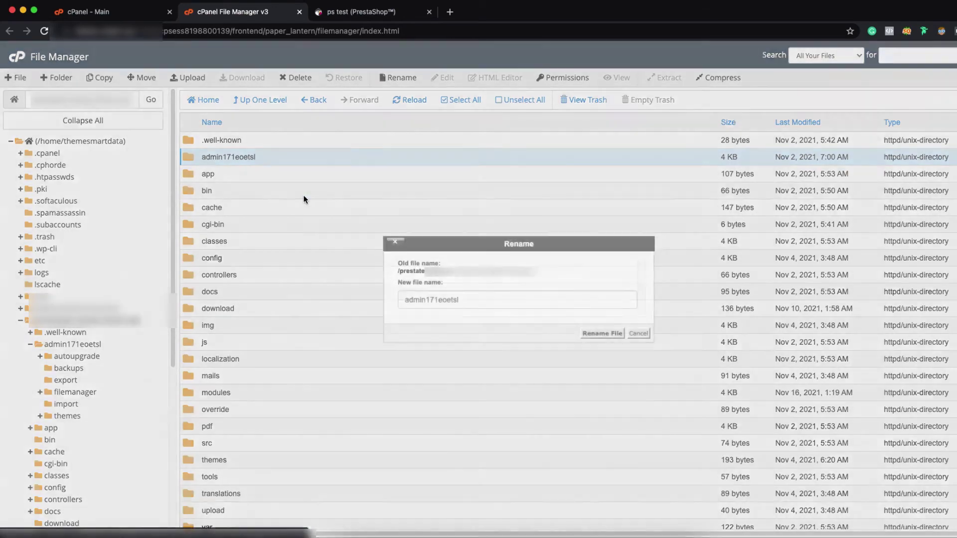
key(BackSpace)
key(BackSpace)
key(BackSpace)
key(BackSpace)
key(BackSpace)
key(BackSpace)
key(BackSpace)
key(BackSpace)
key(BackSpace)
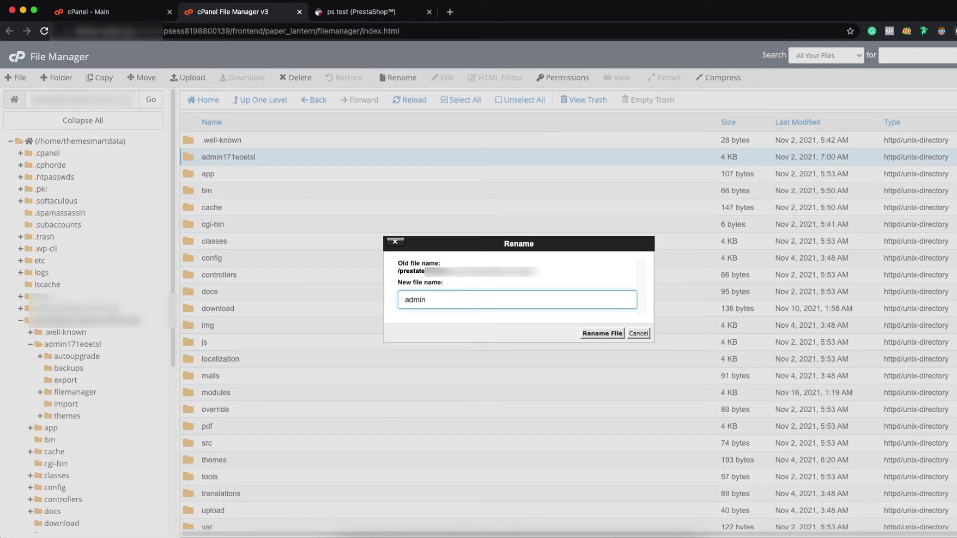
text(123)
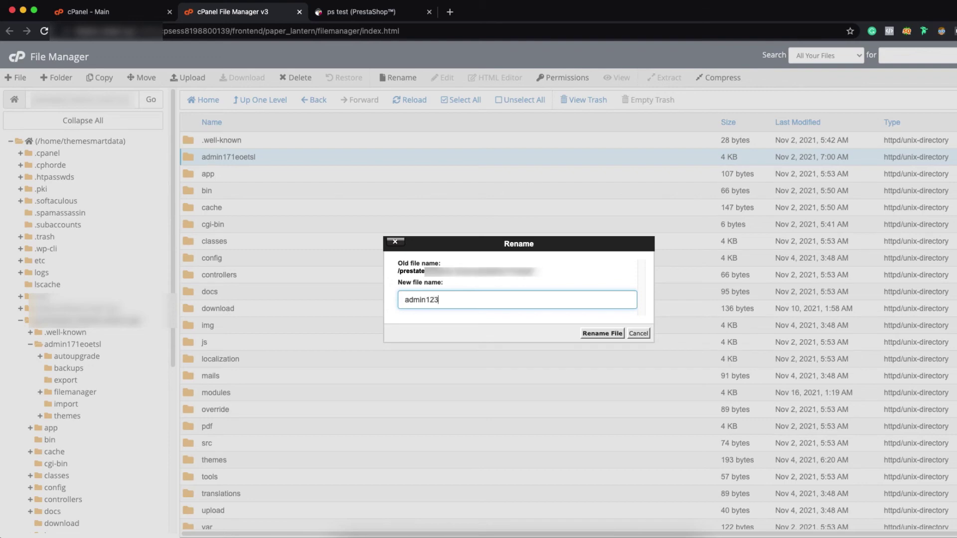
click(595, 333)
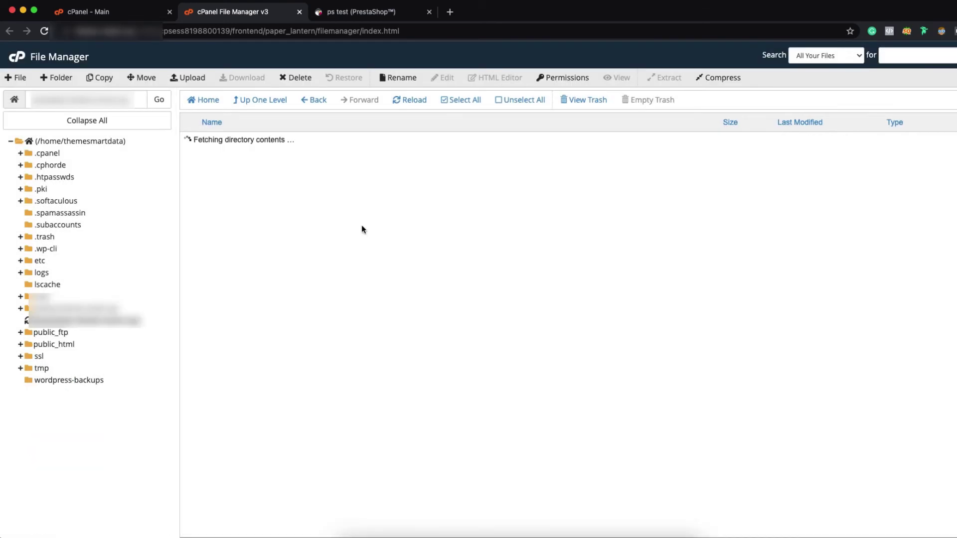
Replace the admin folder in the login page URL with admin123 and load it
click(360, 11)
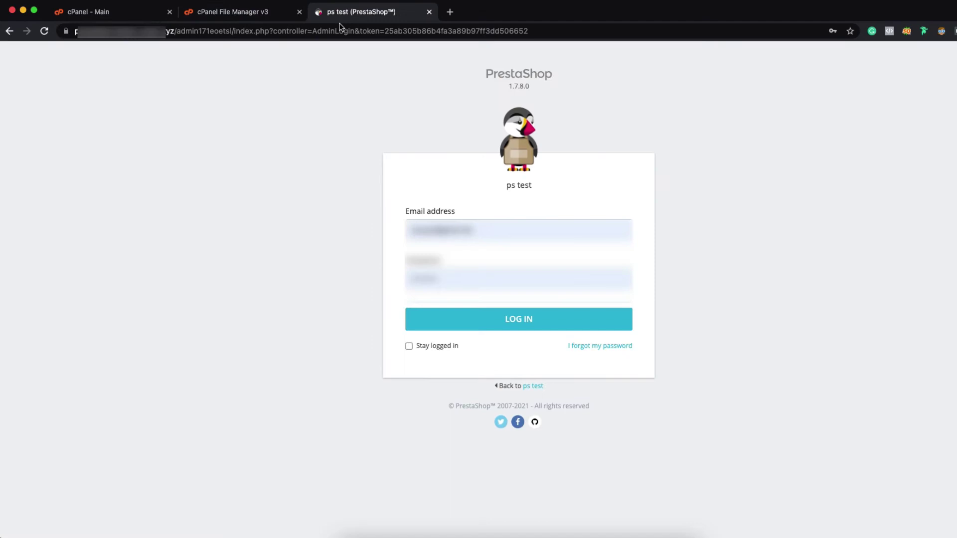
click(205, 32)
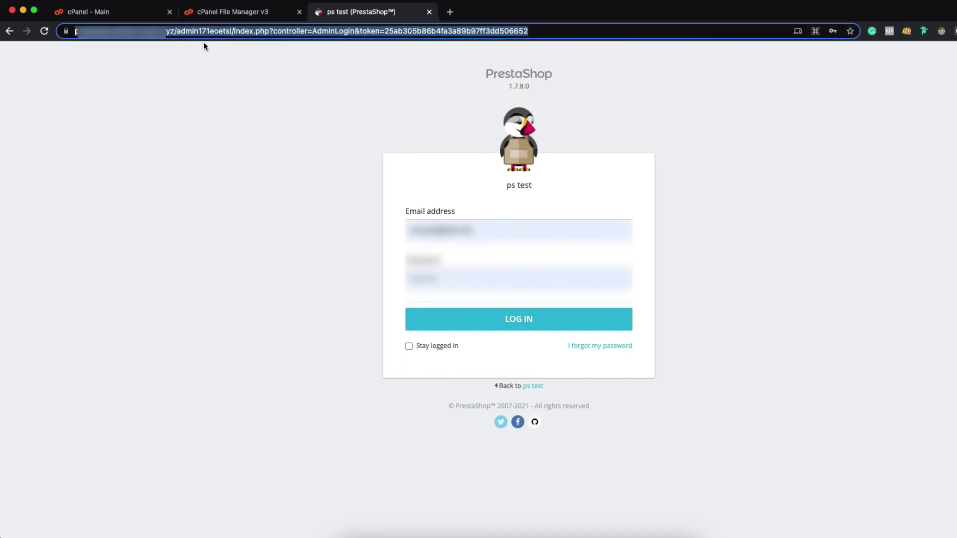
click(202, 32)
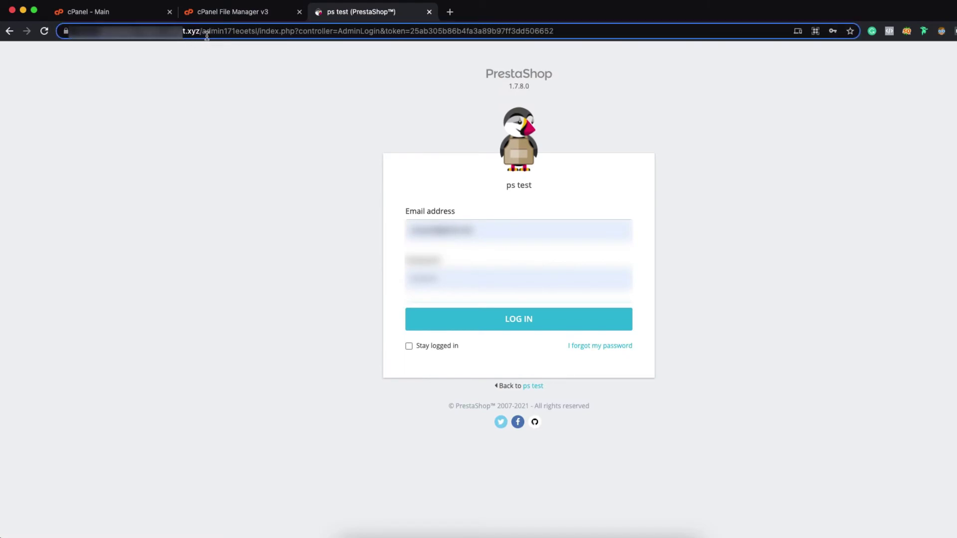
drag(204, 31, 554, 63)
text(admin)
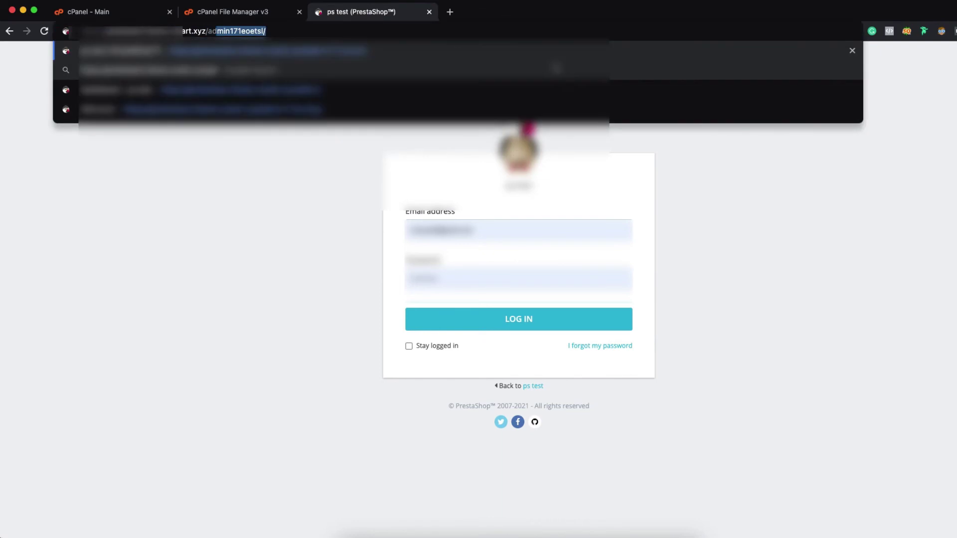
text(123)
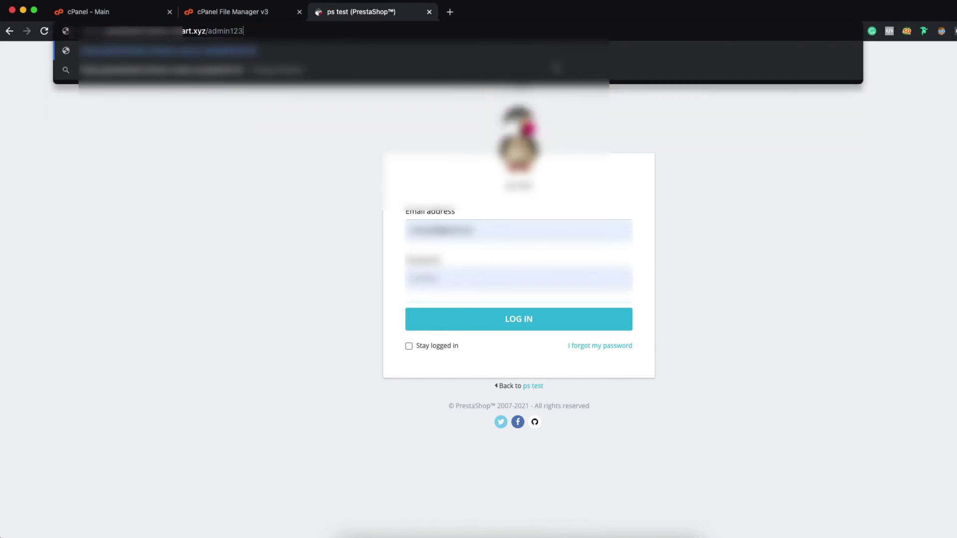
key(Return)
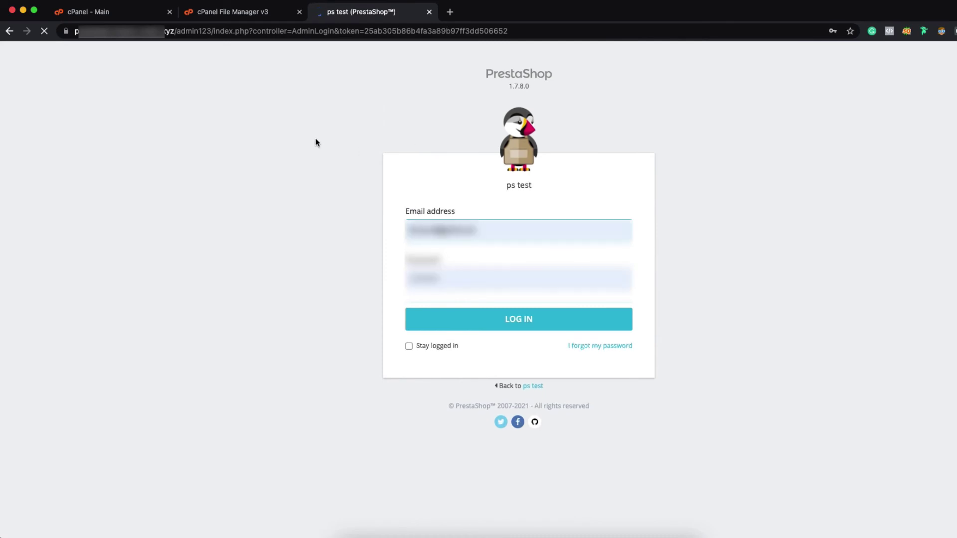
drag(212, 32, 180, 33)
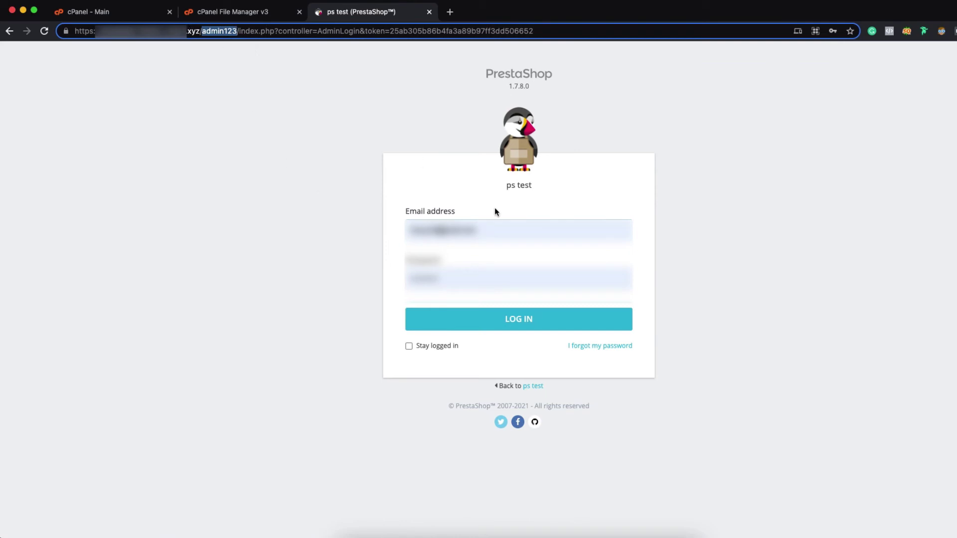
click(273, 20)
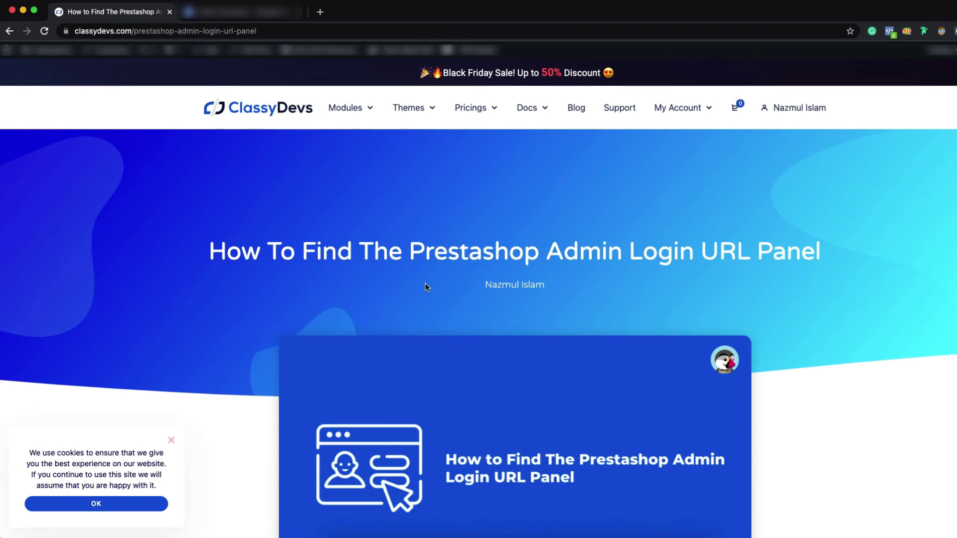
Scroll the ClassyDevs article down to 'How can I change the Prestashop admin login url panel?'
scroll(592, 304, down, 5)
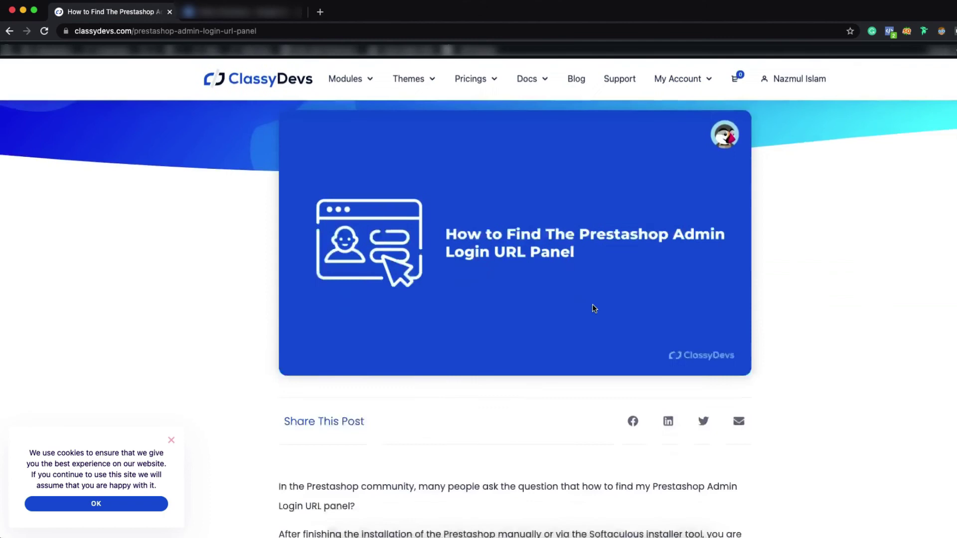
scroll(638, 432, down, 6)
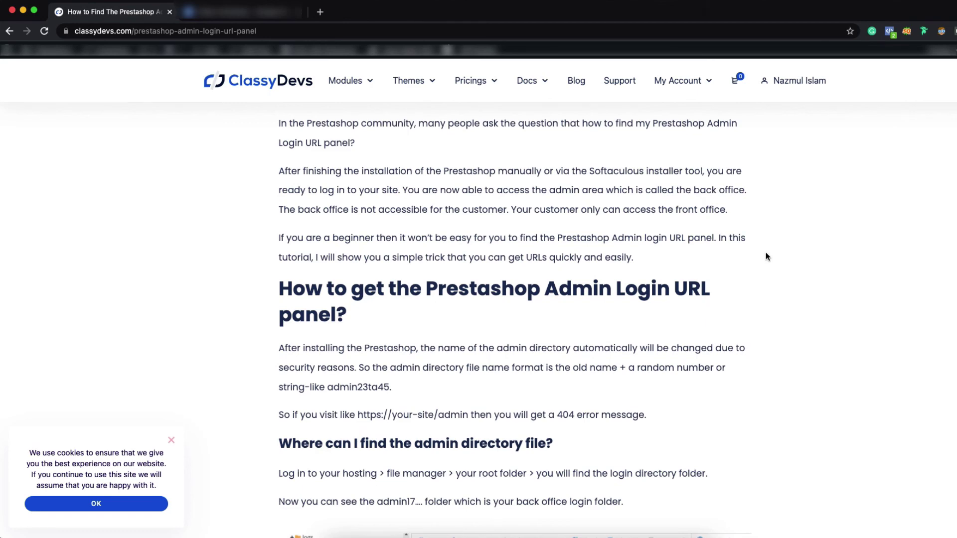
scroll(765, 257, down, 9)
scroll(765, 258, down, 1)
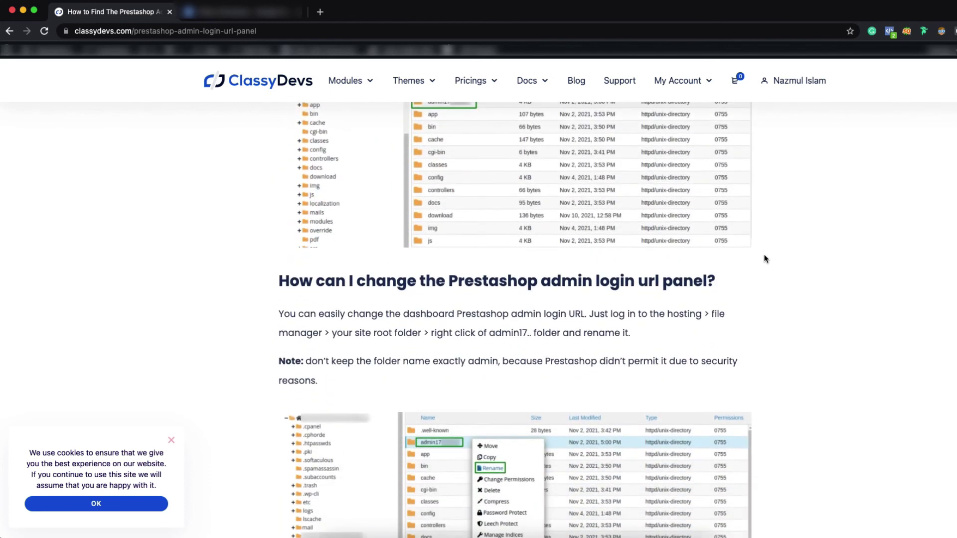